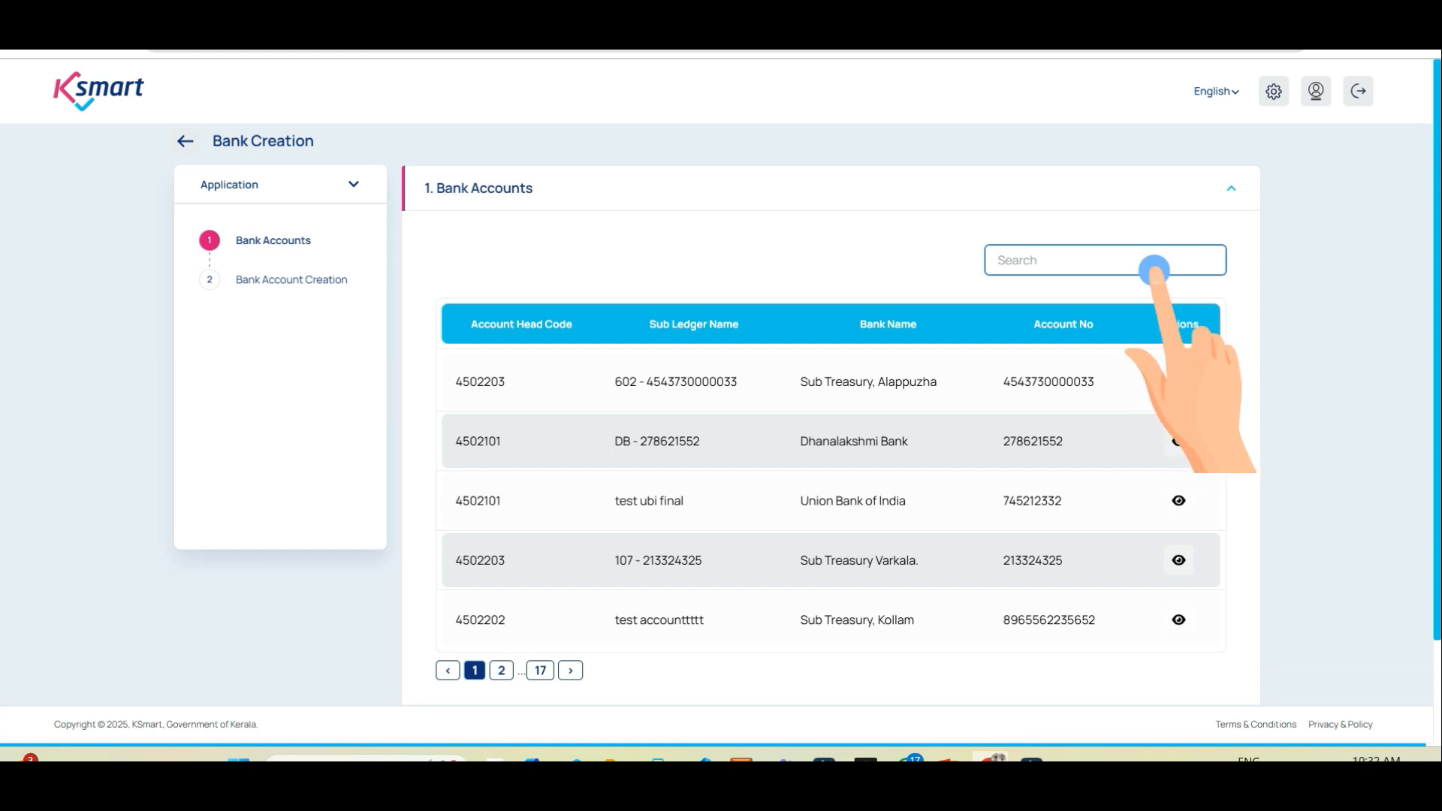
Step: Start a new bank account and set its Head Code to 4502101, after briefly trying 4502201
scroll(831, 435, "down", 2)
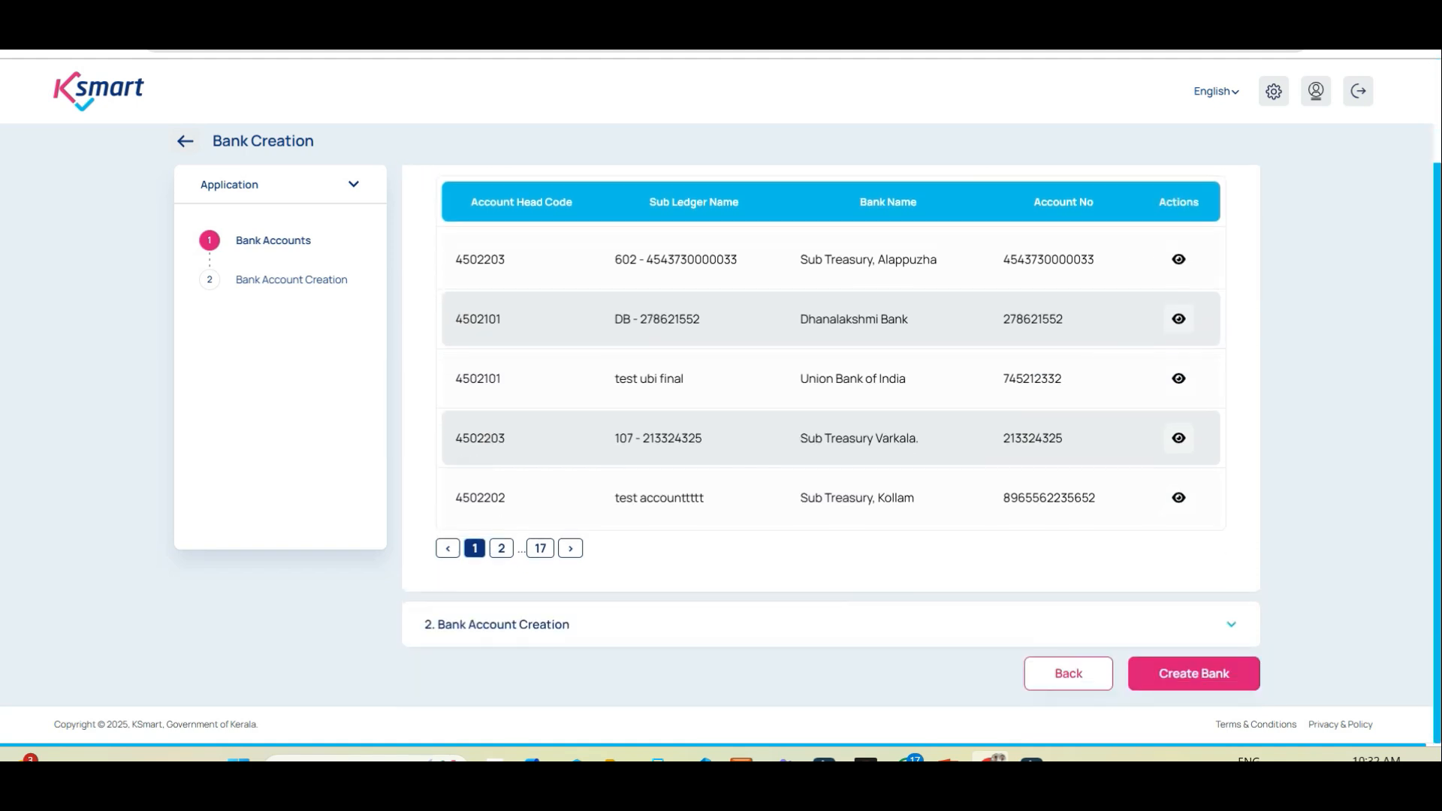
left_click(1193, 673)
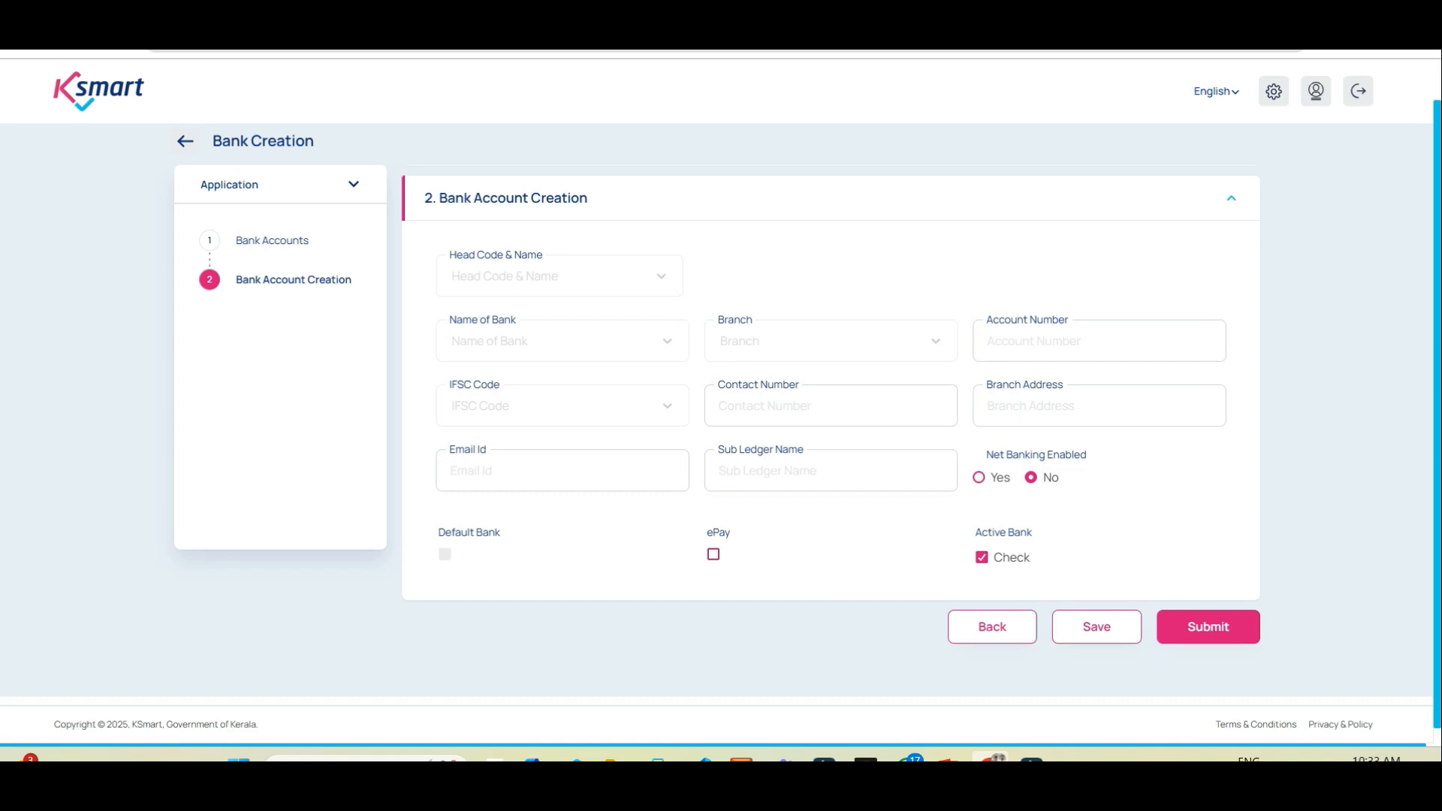
left_click(559, 276)
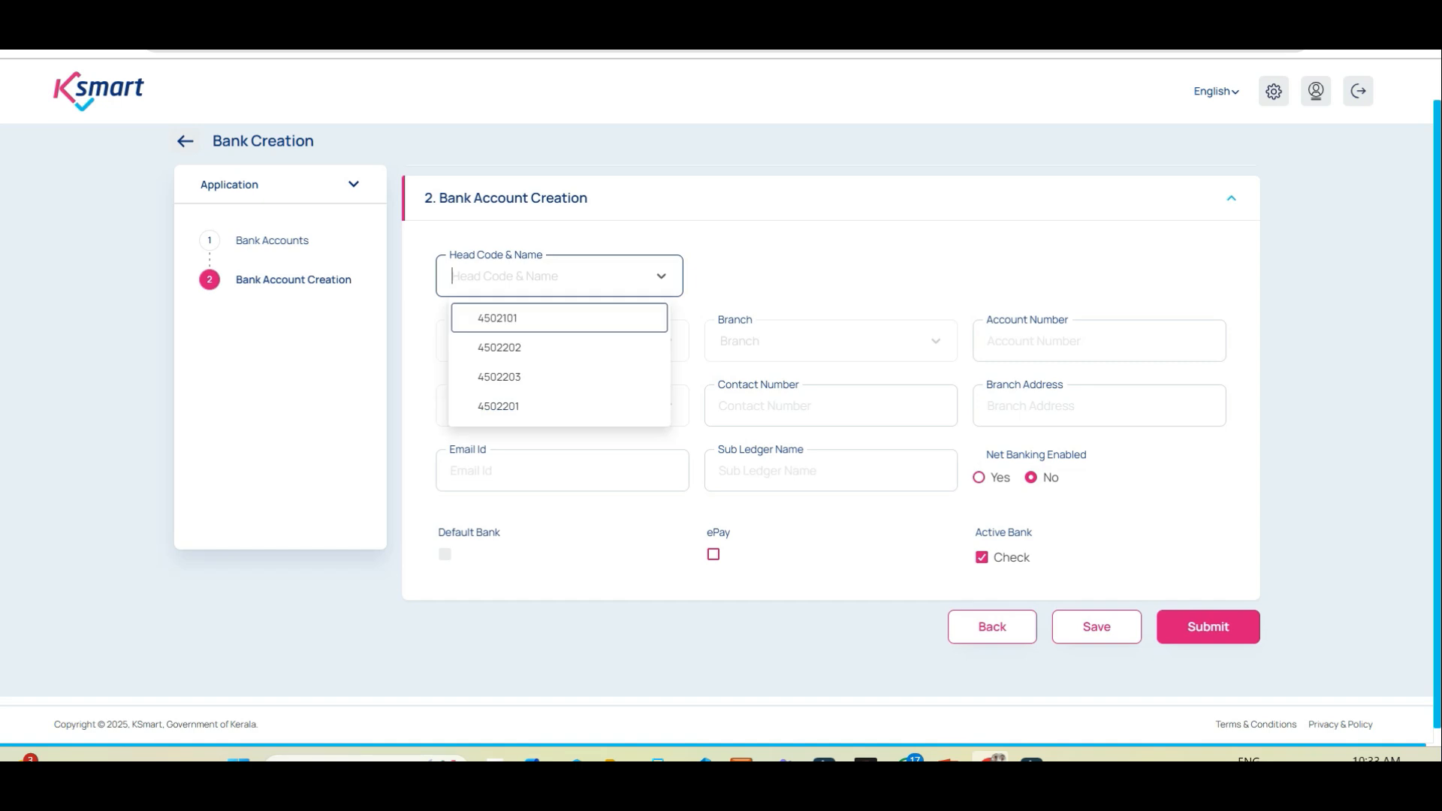
key("Tab")
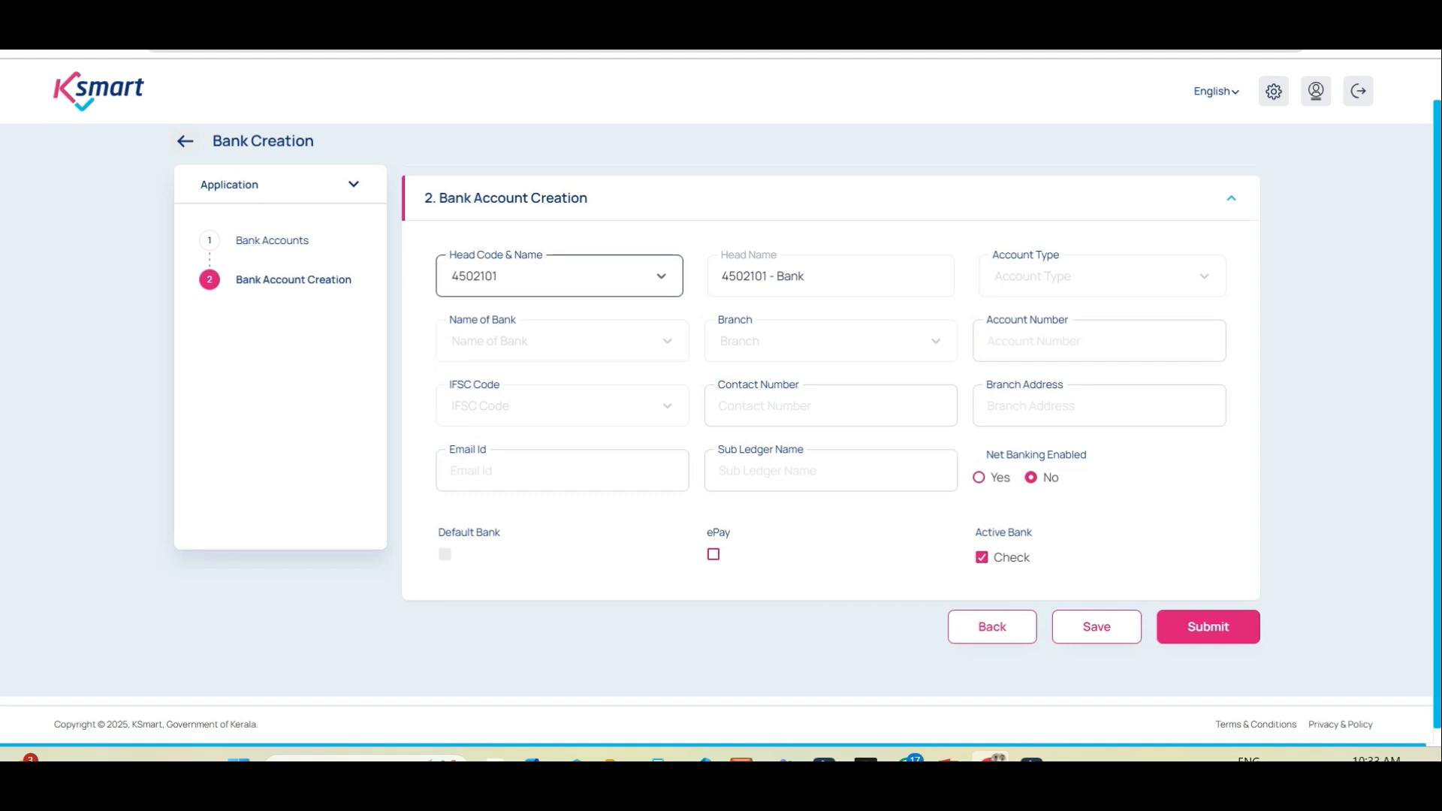
left_click(560, 276)
left_click(498, 406)
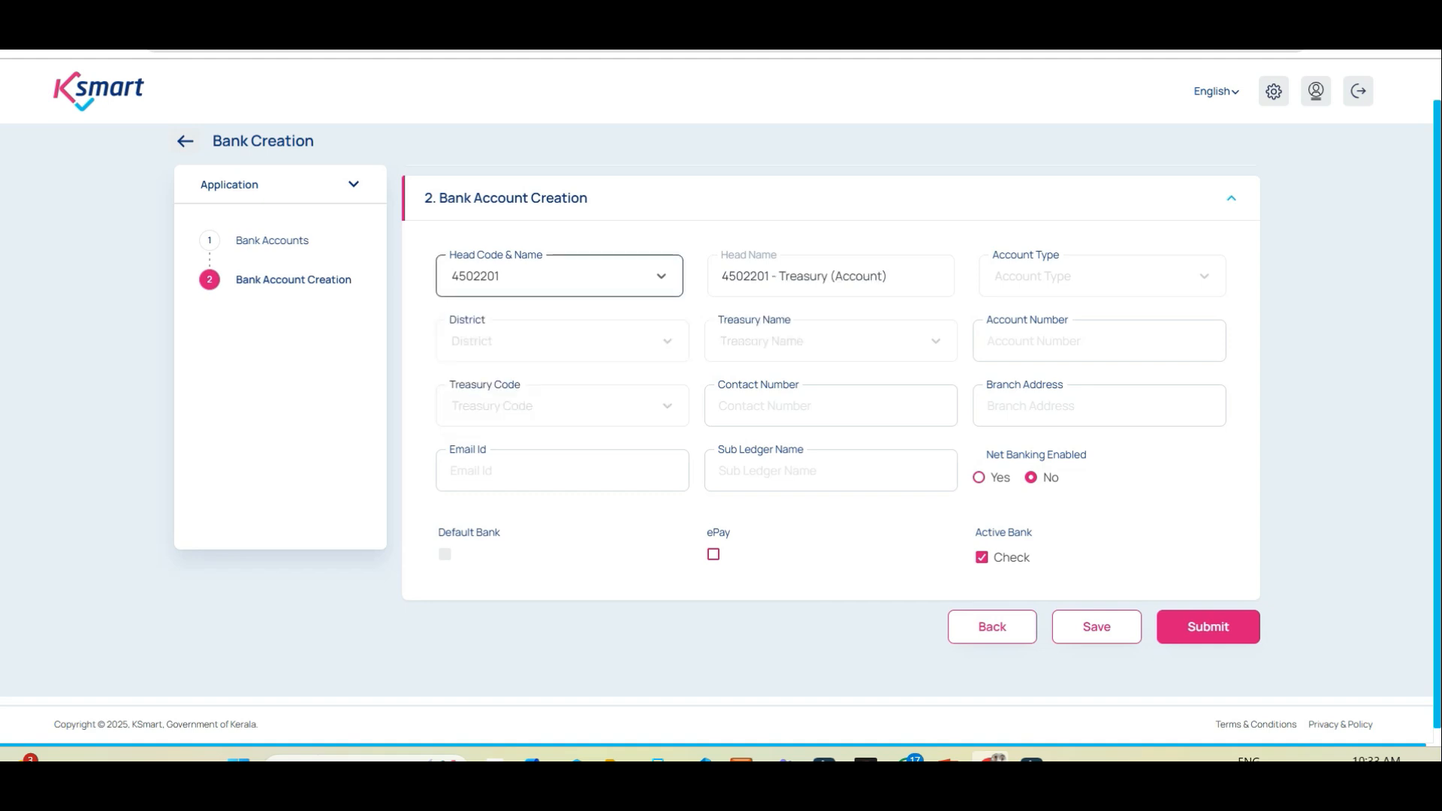
left_click(559, 277)
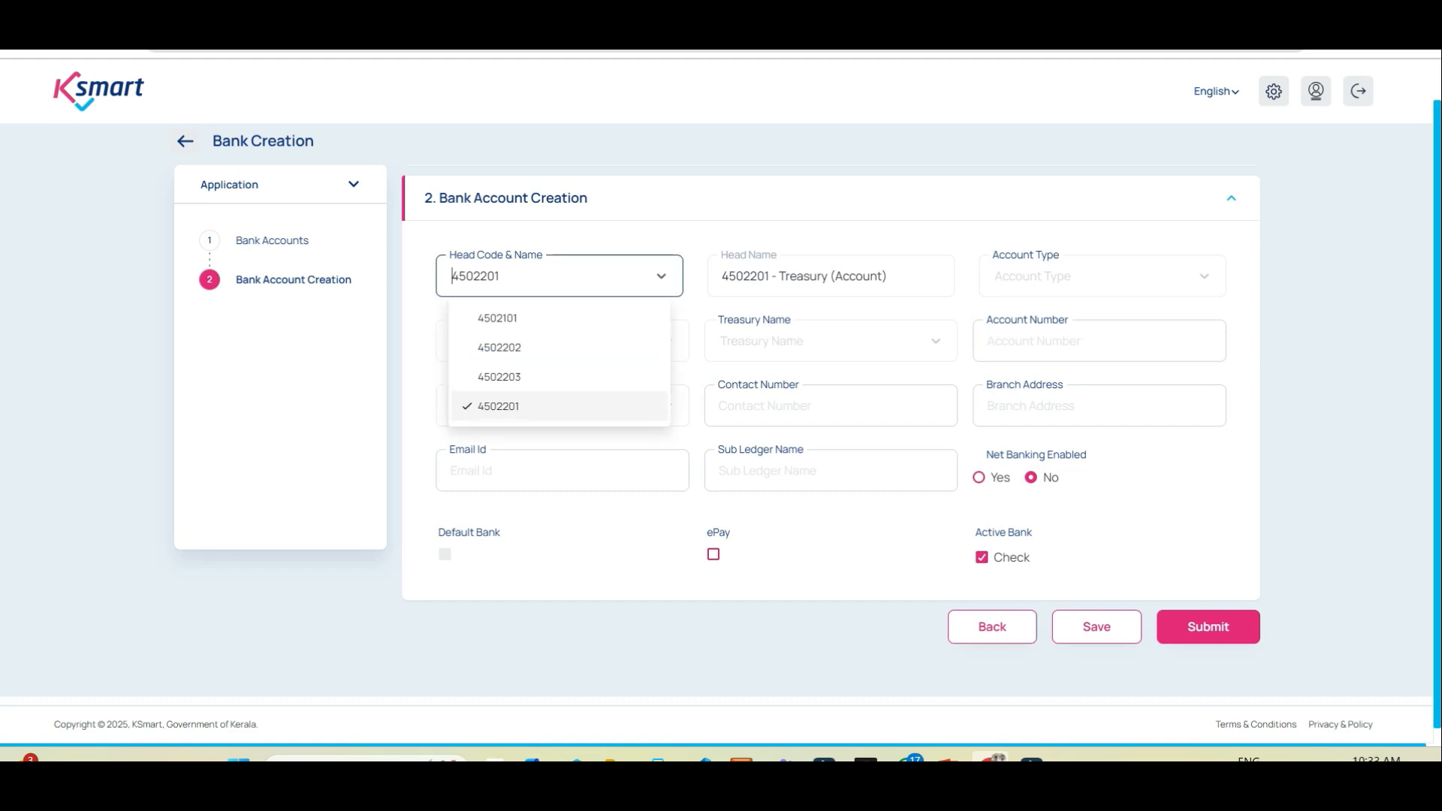
left_click(498, 406)
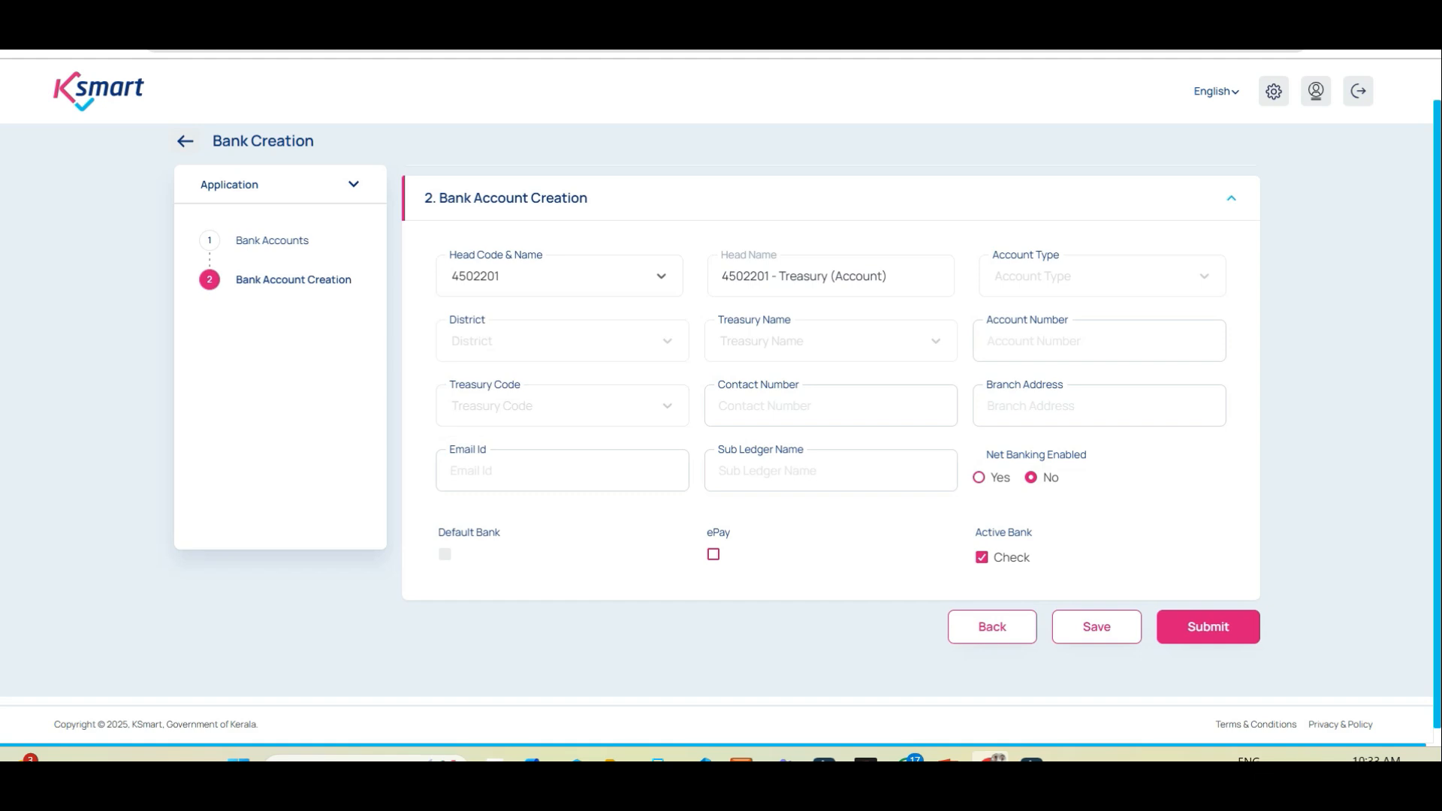
left_click(559, 276)
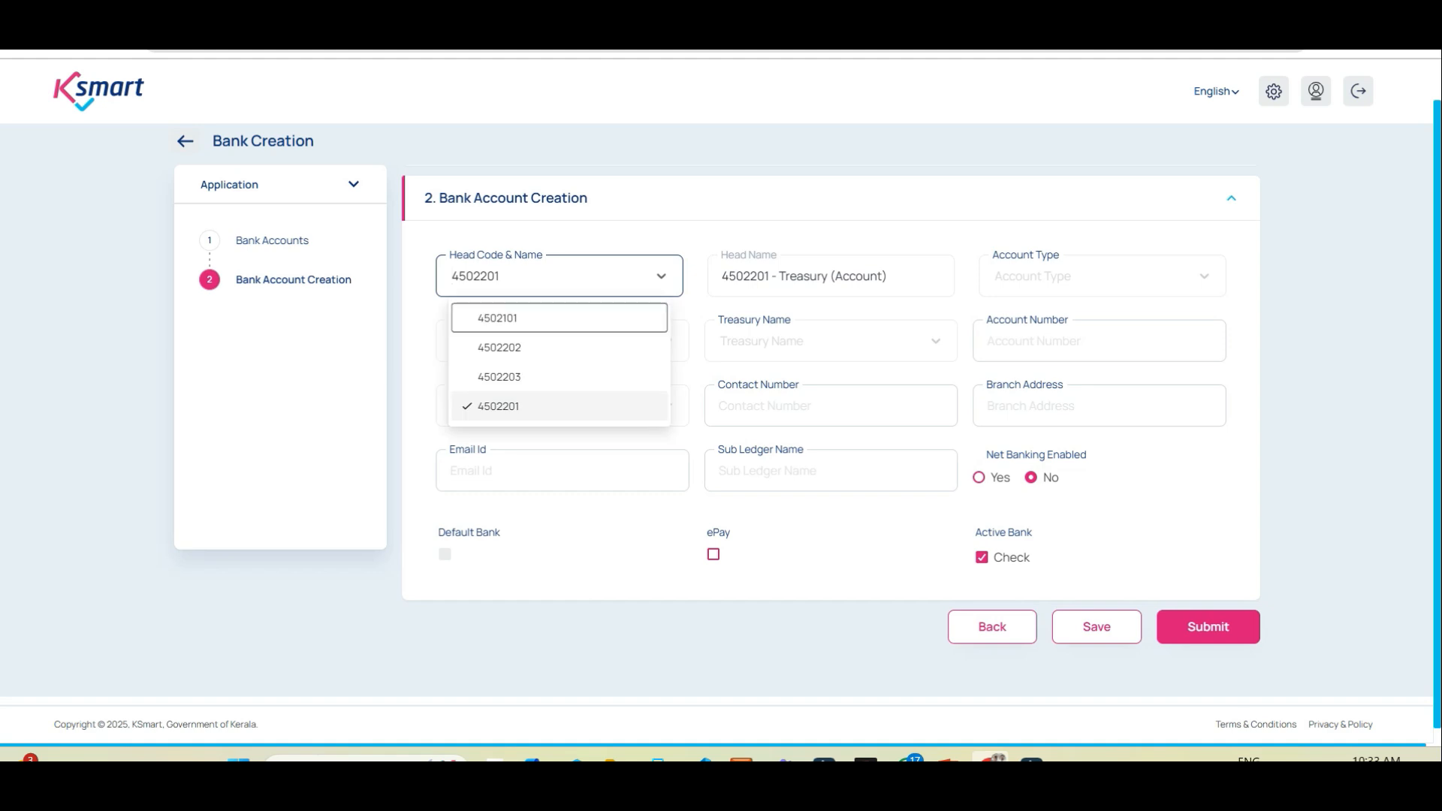
left_click(497, 318)
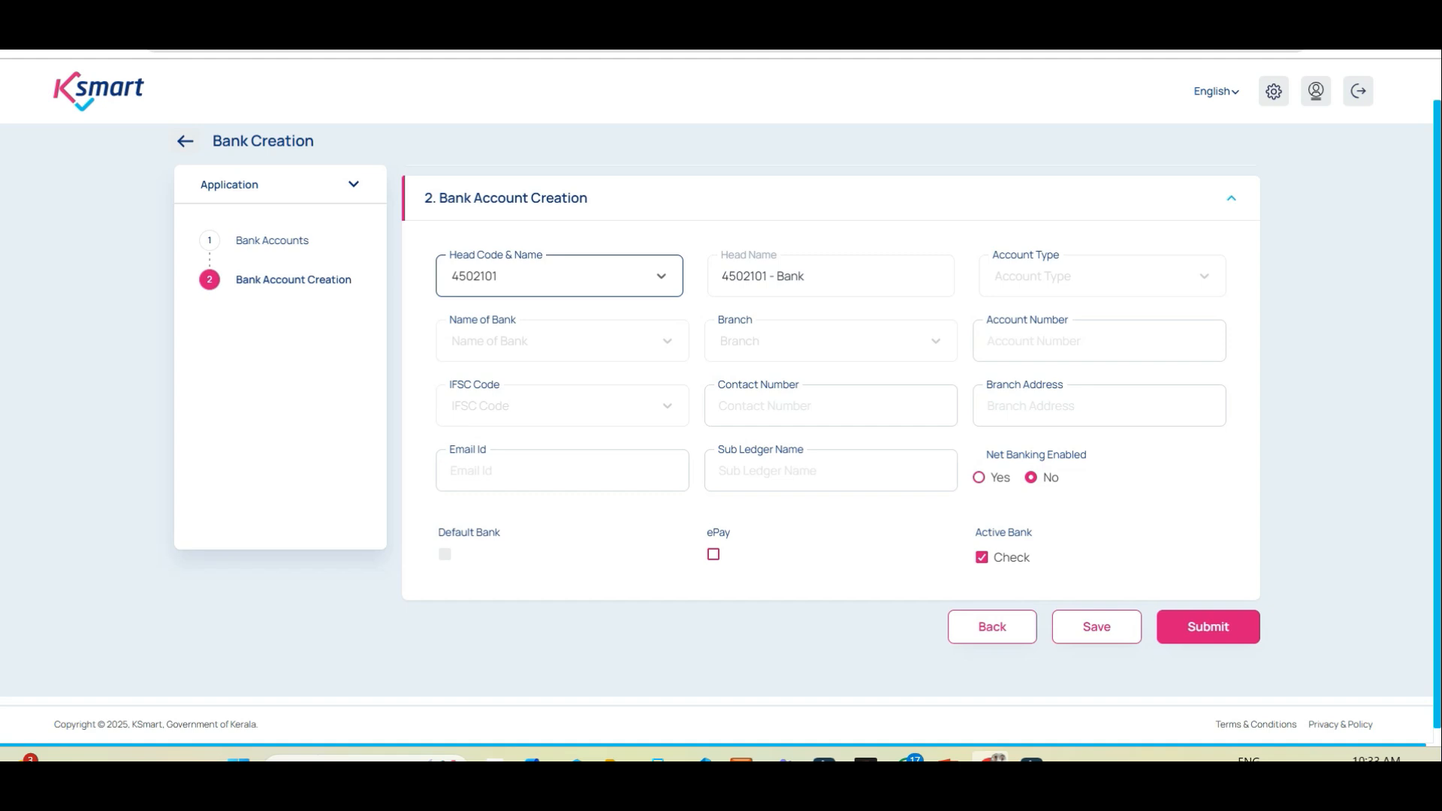
Step: Make it a Saving Bank Account with Dhanalakshmi Bank, THRISSUR MAIN branch
left_click(1097, 276)
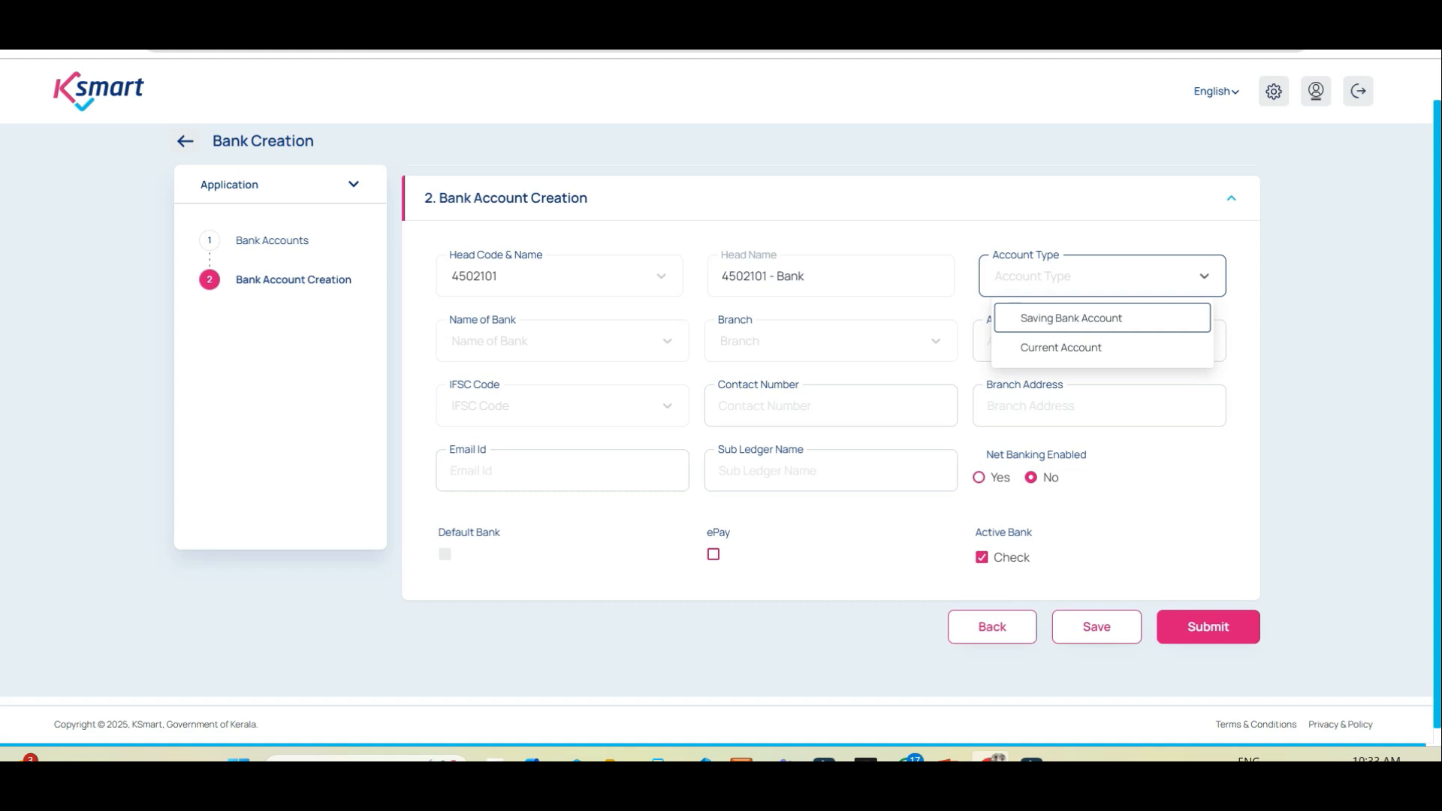
key("Return")
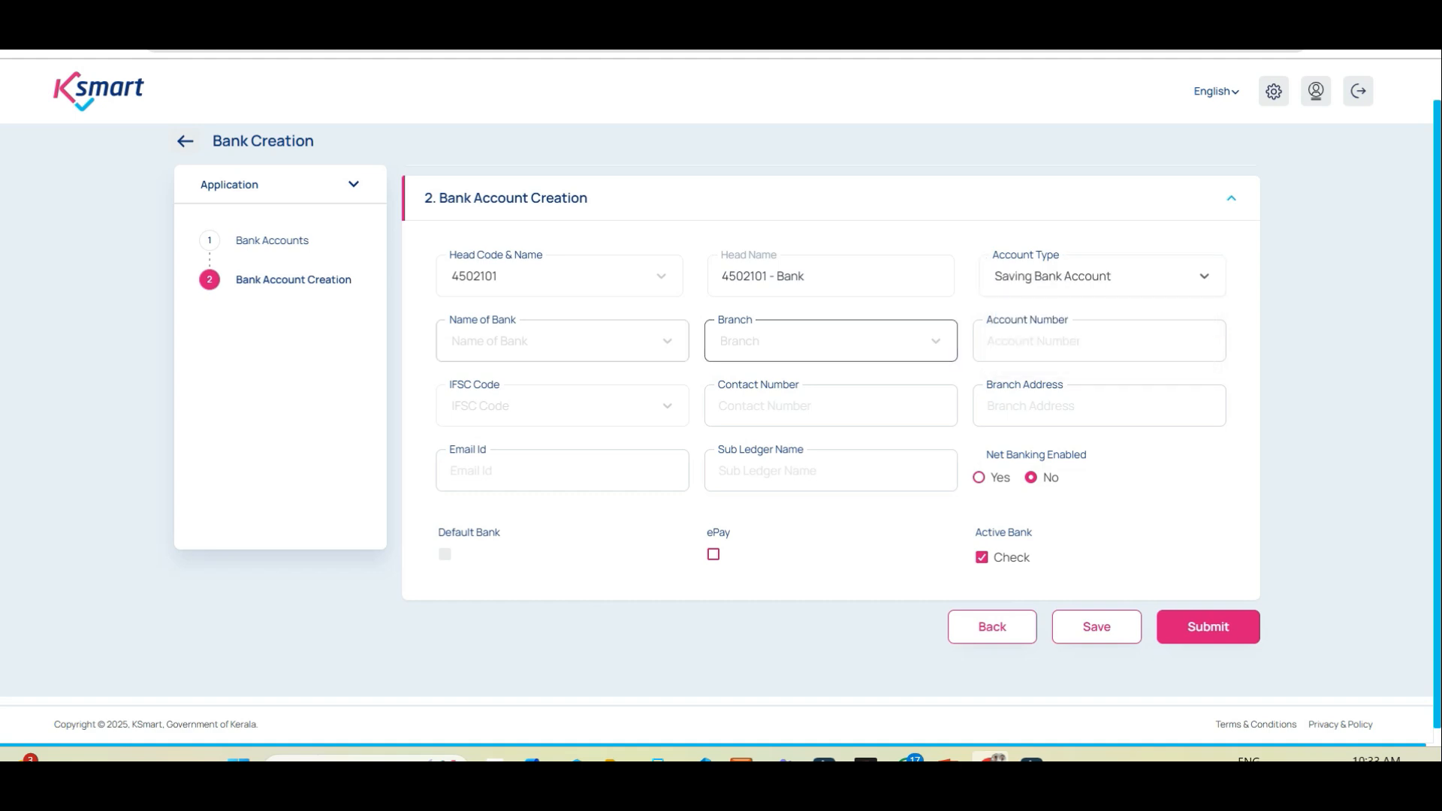
left_click(562, 340)
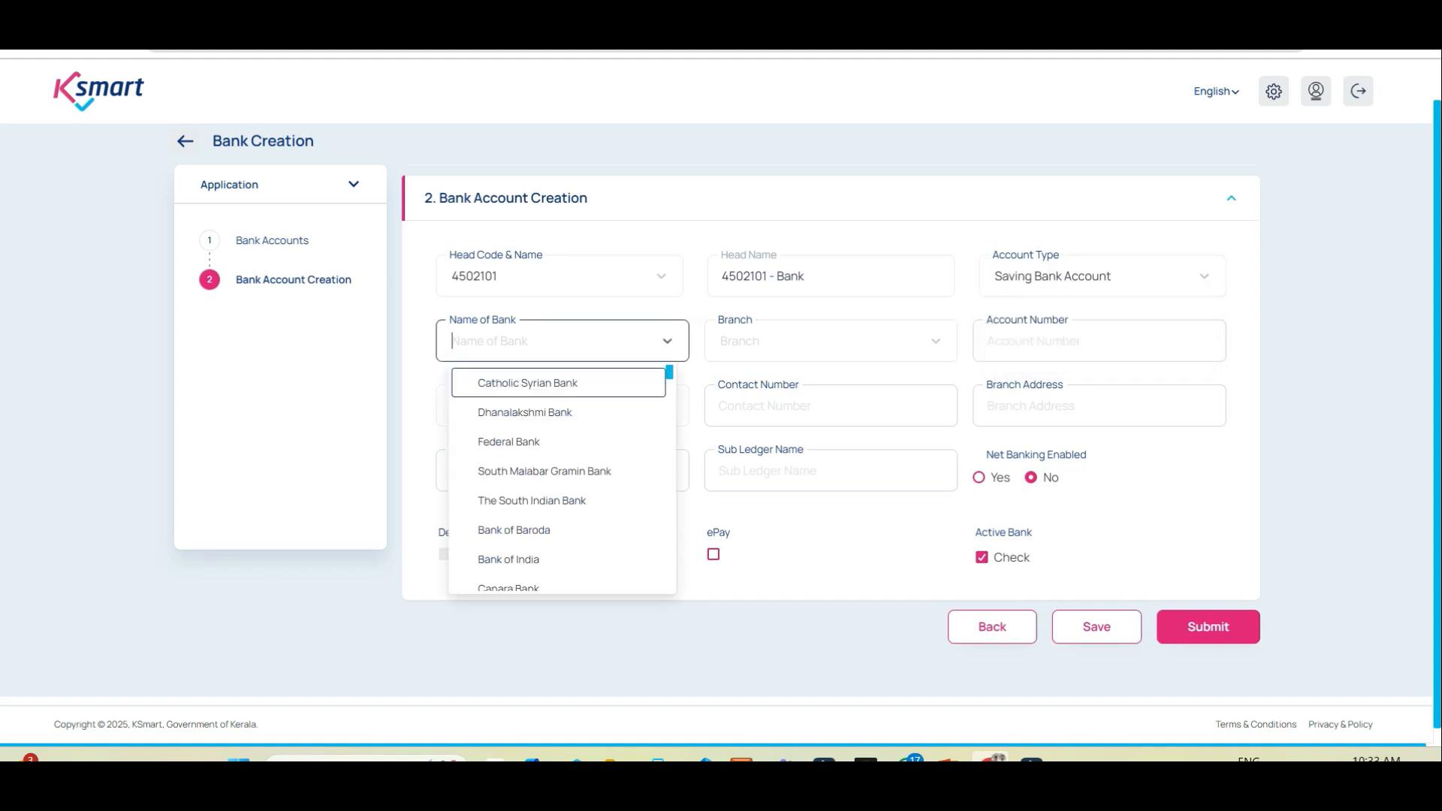
key("Down")
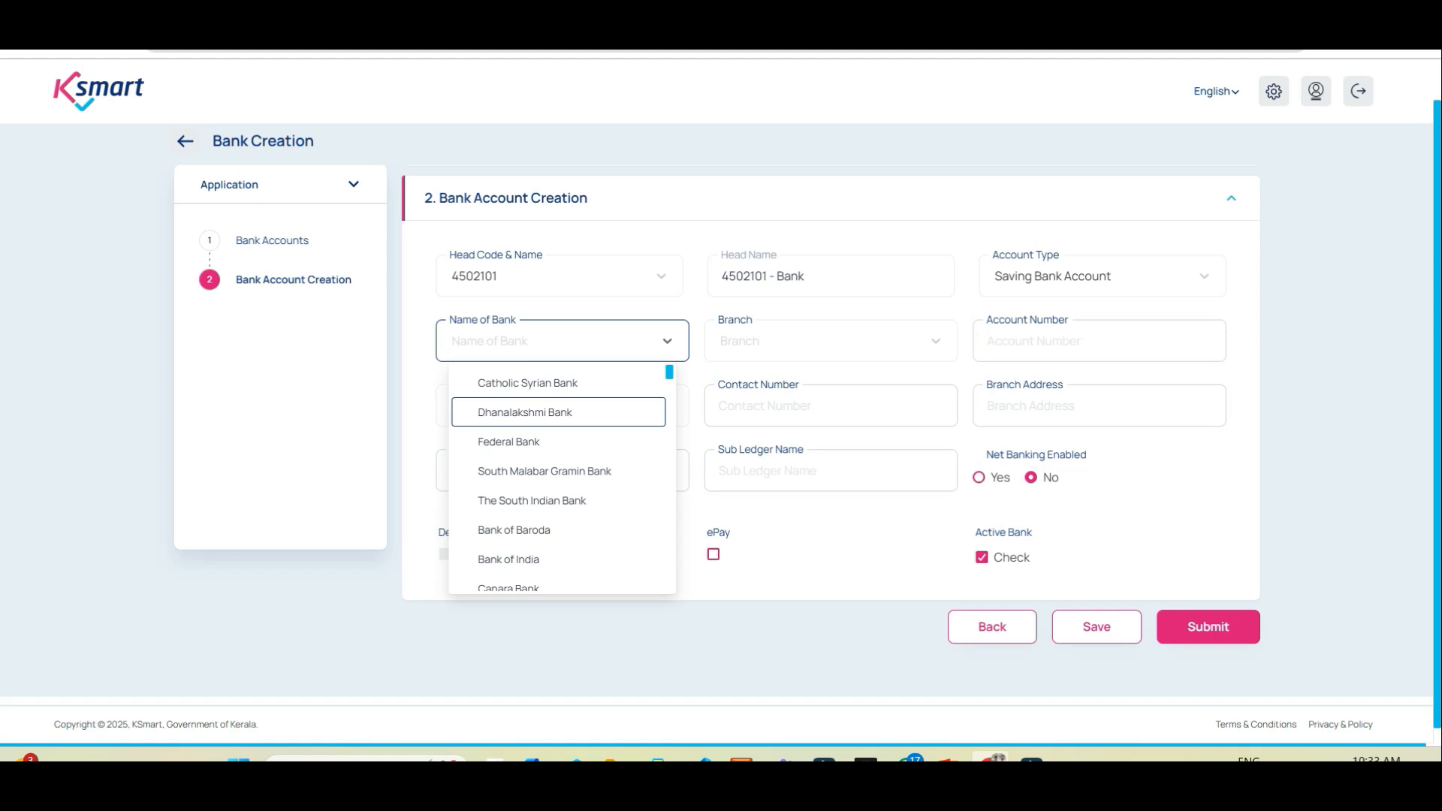
key("Return")
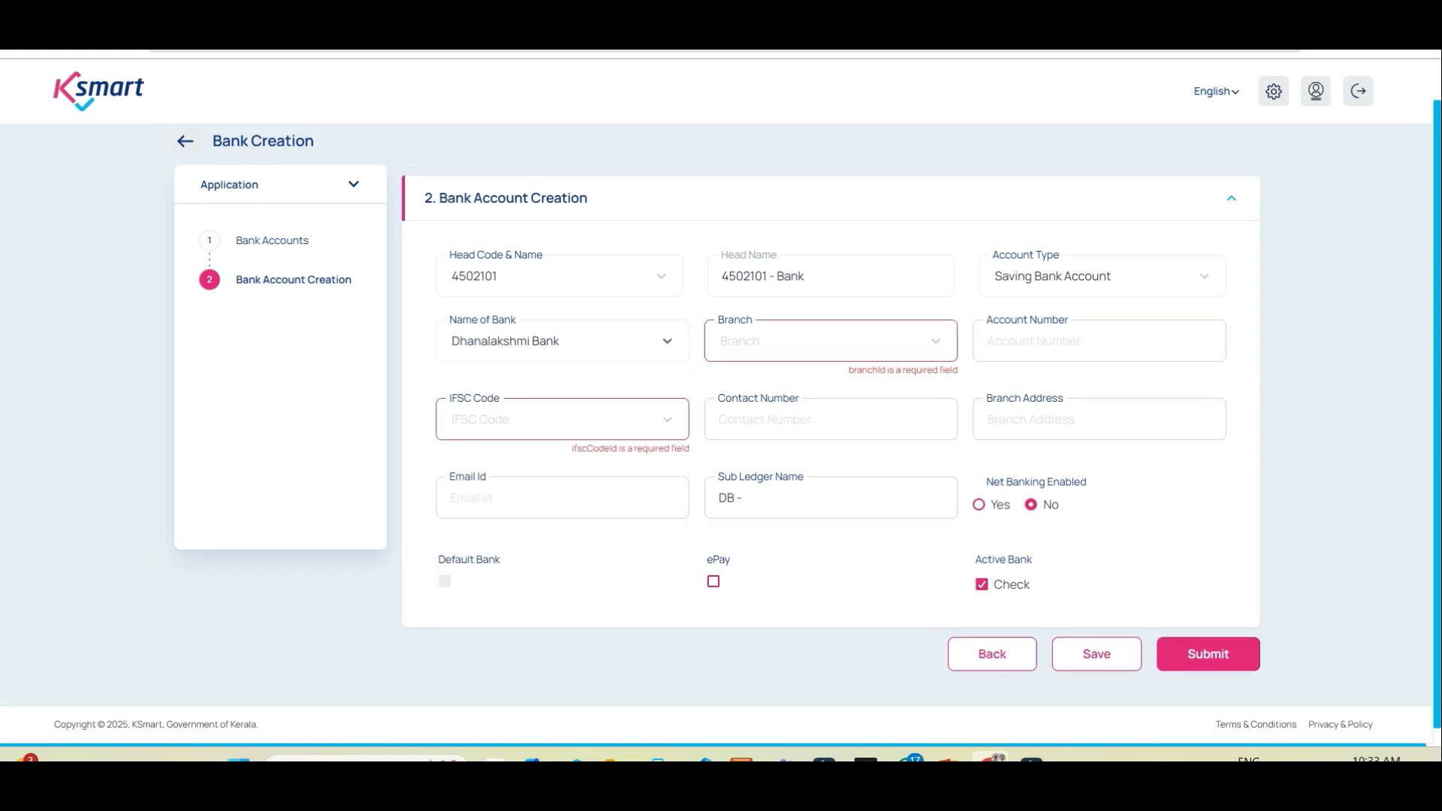
left_click(818, 341)
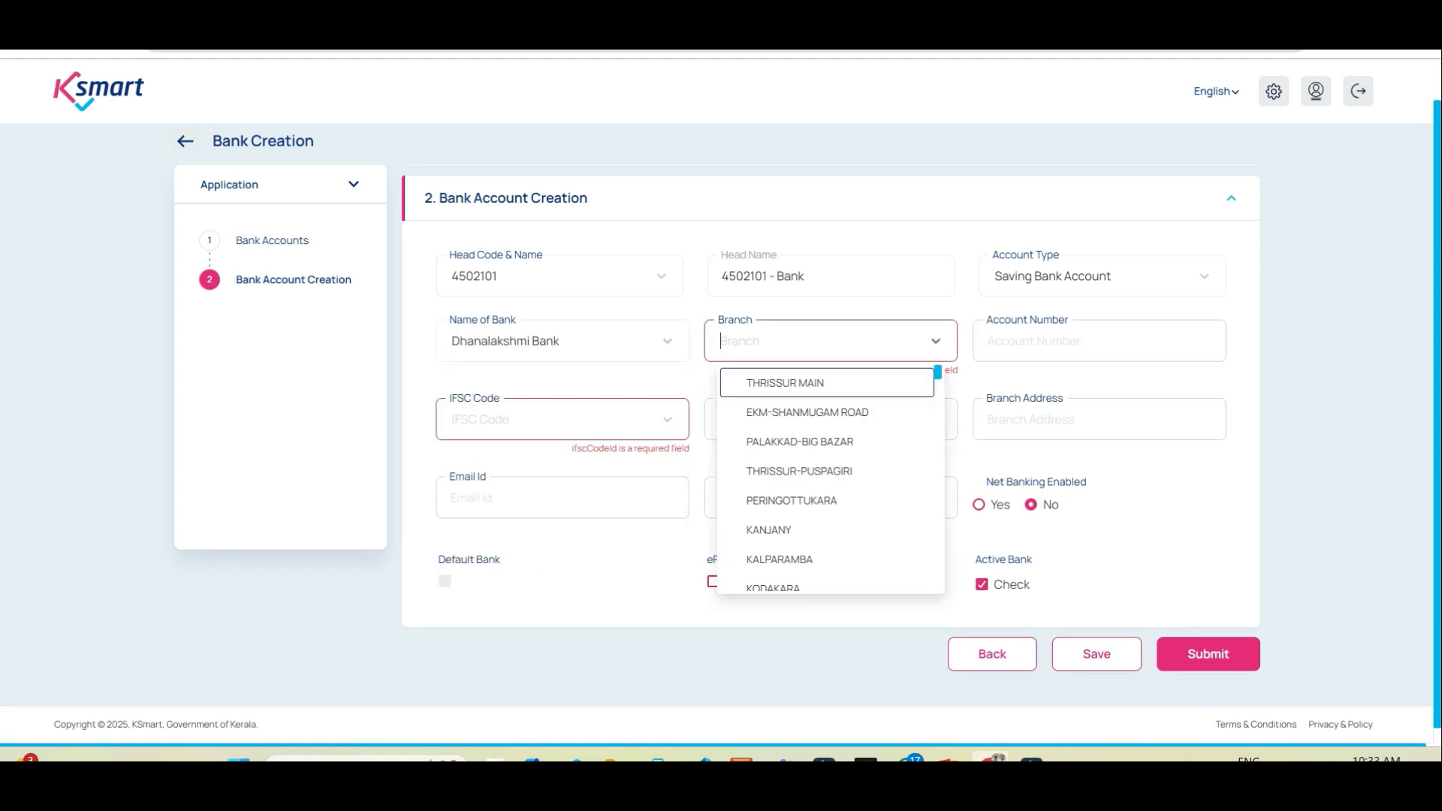
key("Return")
Step: Enter the account number and contact number, and accept the suggested branch address and e-mail
key("Tab")
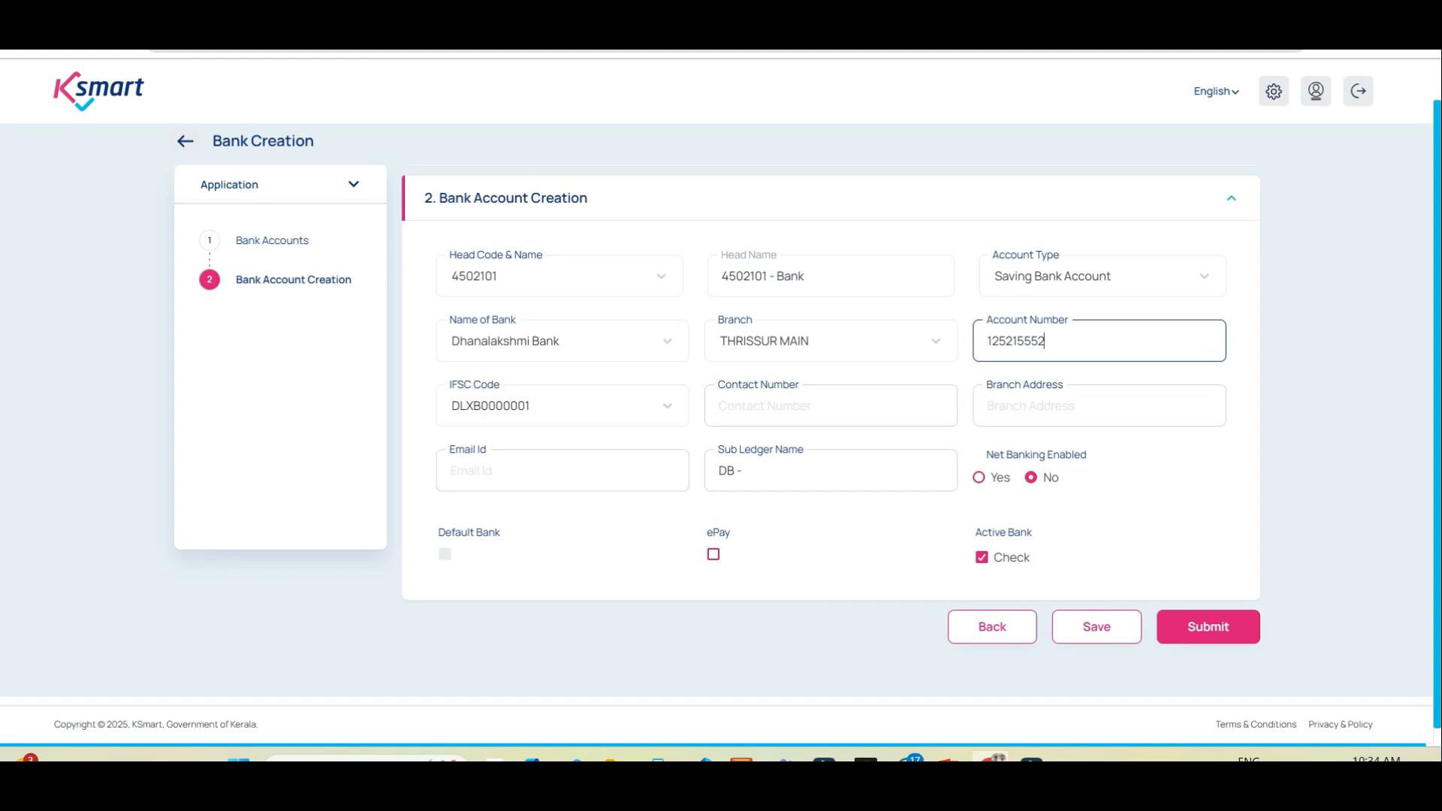
key("Tab")
key("Tab")
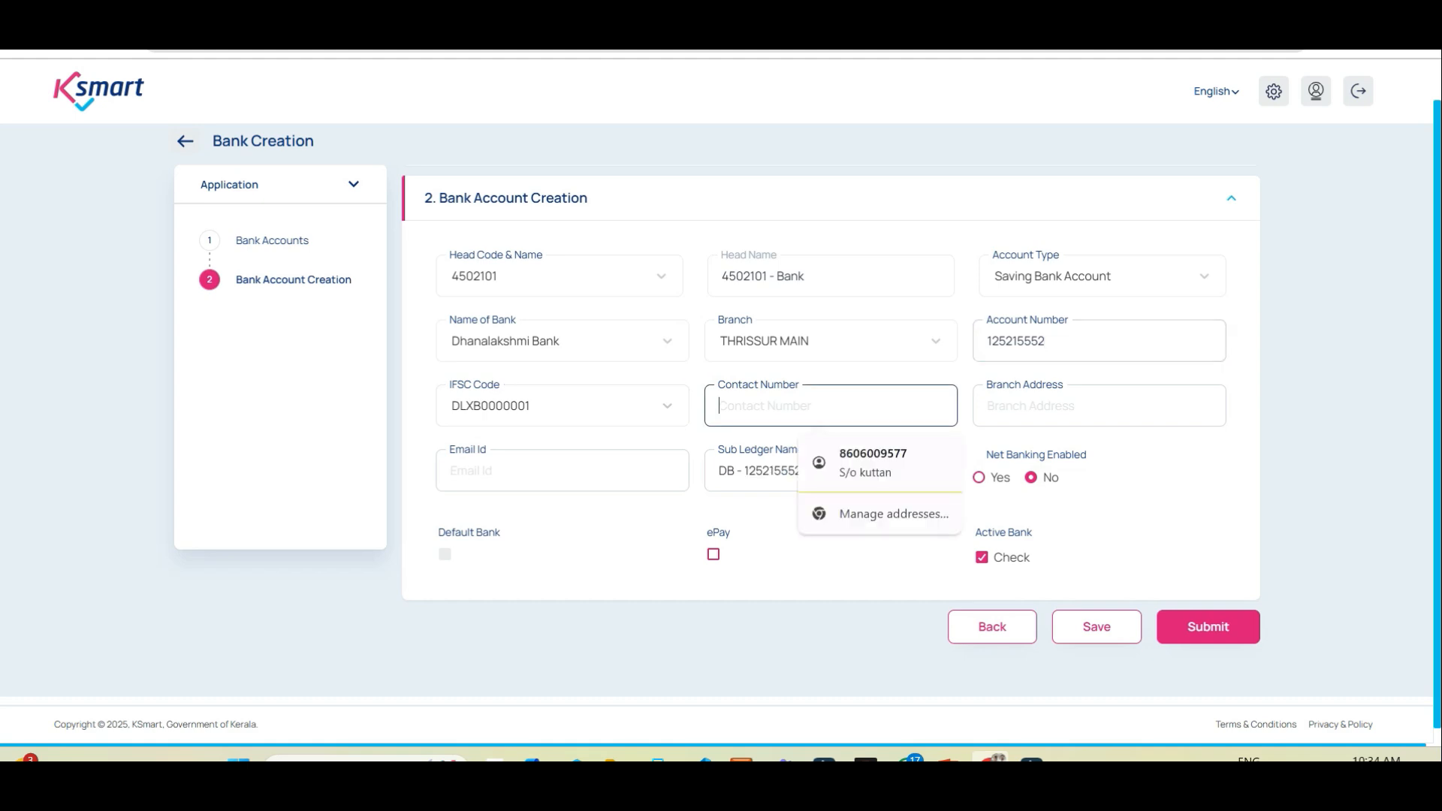
key("Tab")
key("Down")
key("Down")
key("Return")
key("Tab")
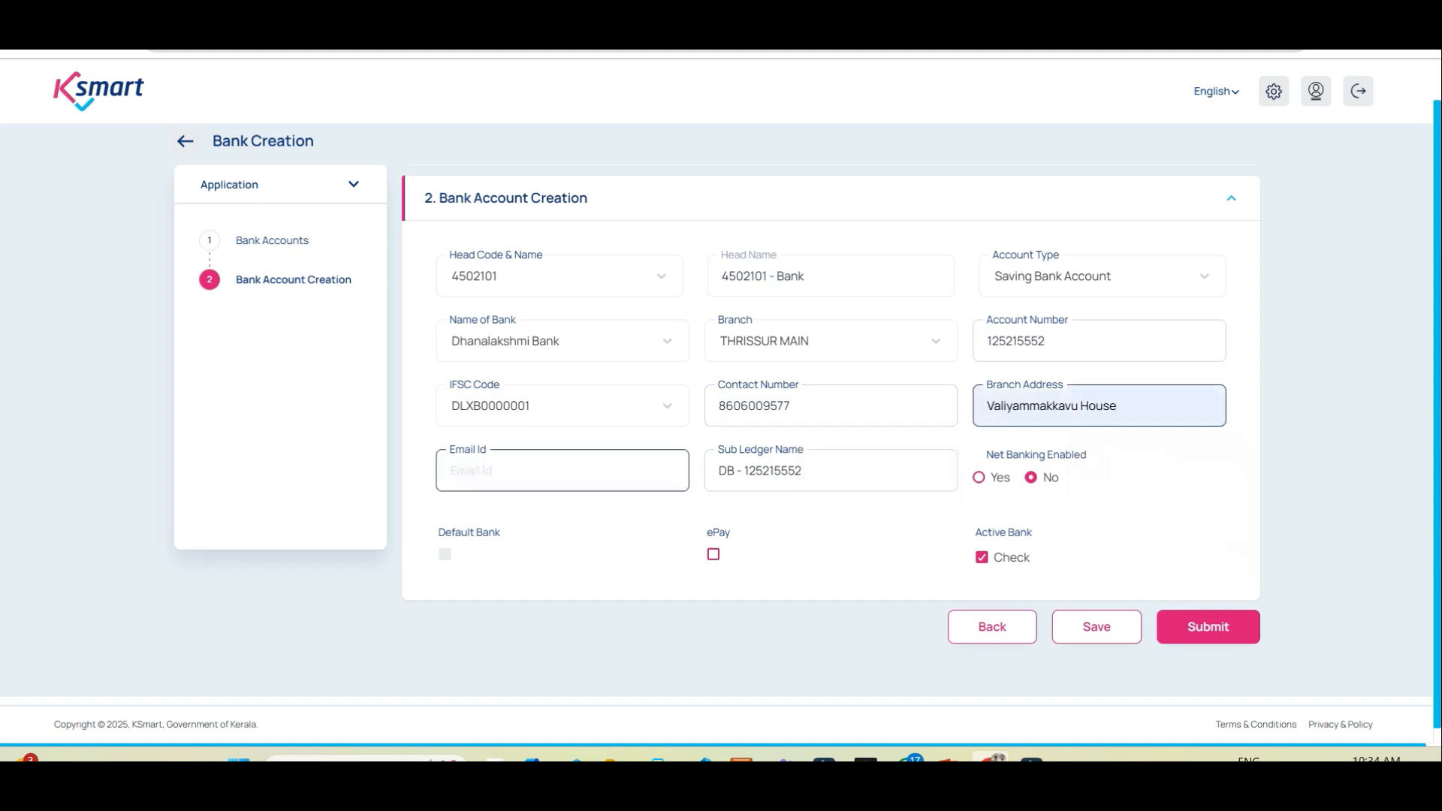
key("Down")
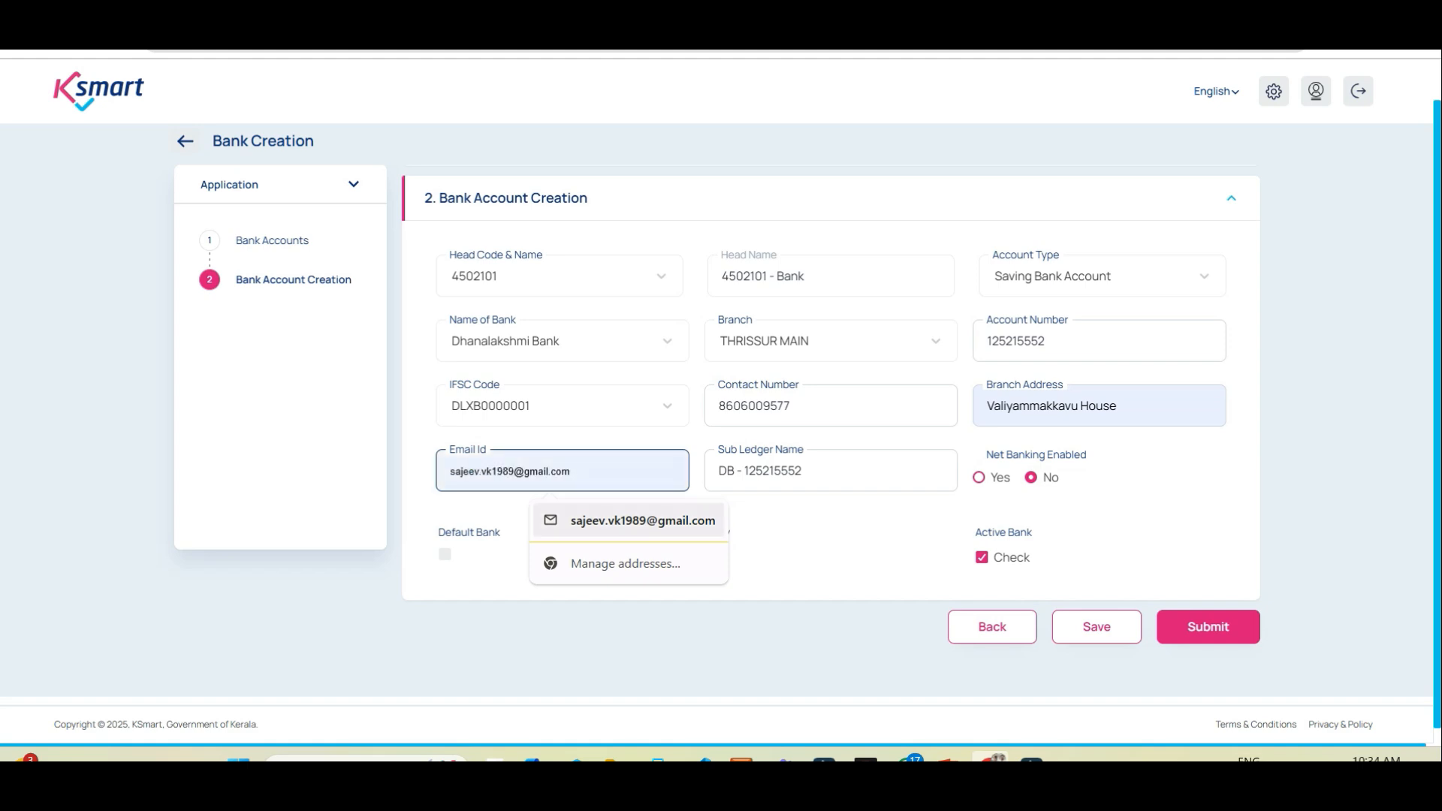
key("Return")
left_click(811, 471)
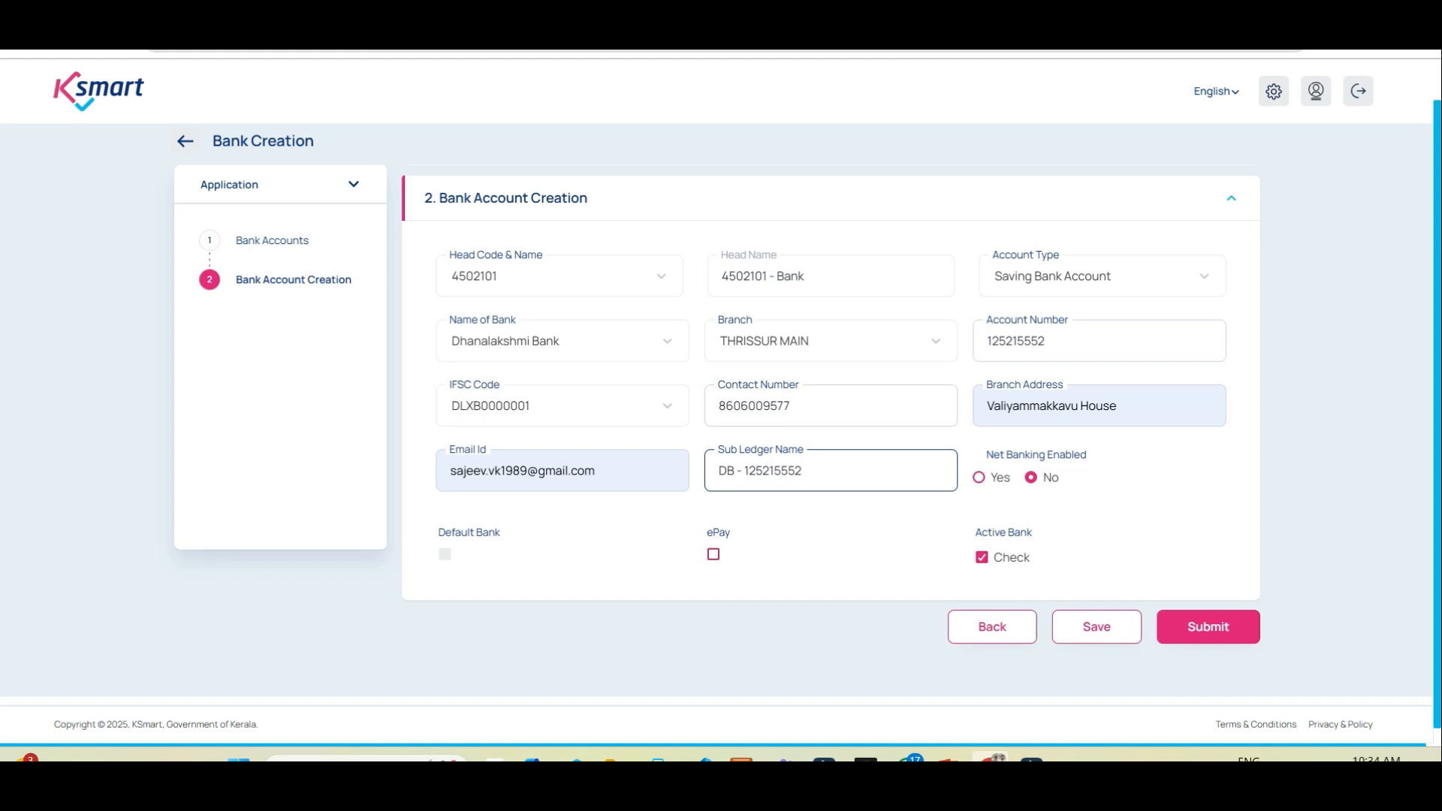
Step: Replace the number in the sub ledger name so it reads DBMGNREGS FUND, then submit the account
left_click_drag(743, 471, 803, 471)
key("BackSpace")
key("BackSpace")
key("BackSpace")
key("BackSpace")
type("MGNREGS FUND")
left_click(1208, 627)
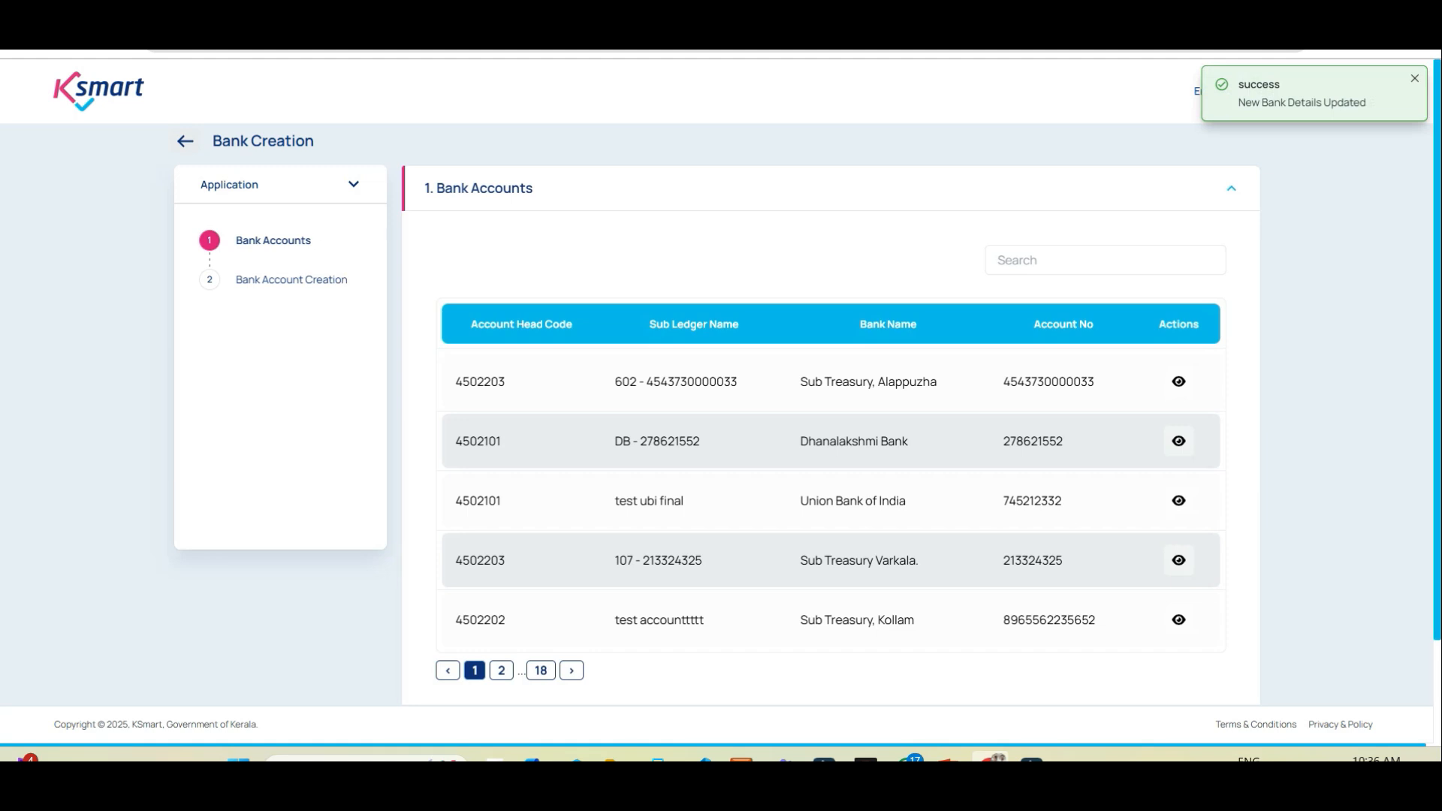
Step: Filter the bank accounts by 'DBM' and view the DBMGNREGS FUND account's details
left_click(1105, 260)
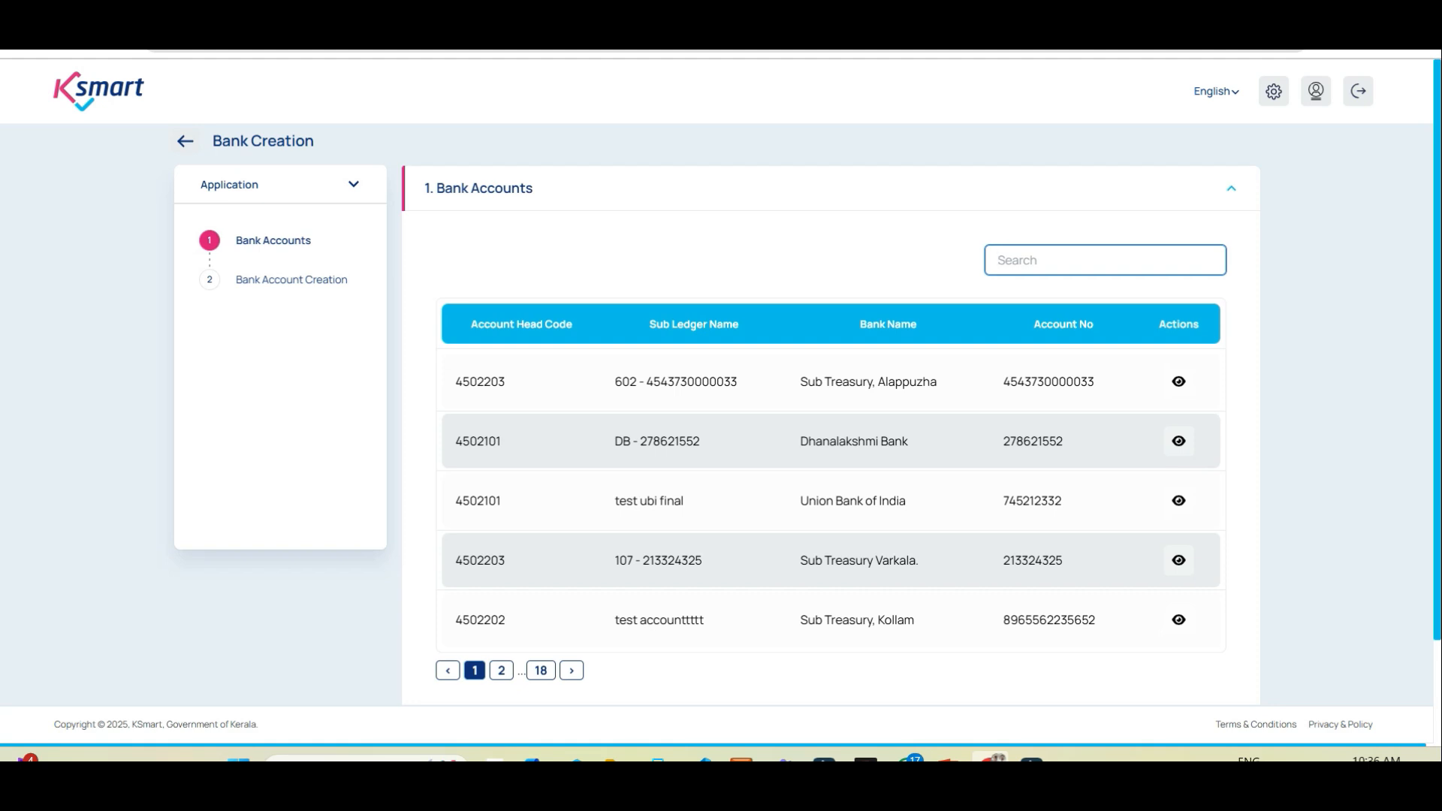
type("DBM")
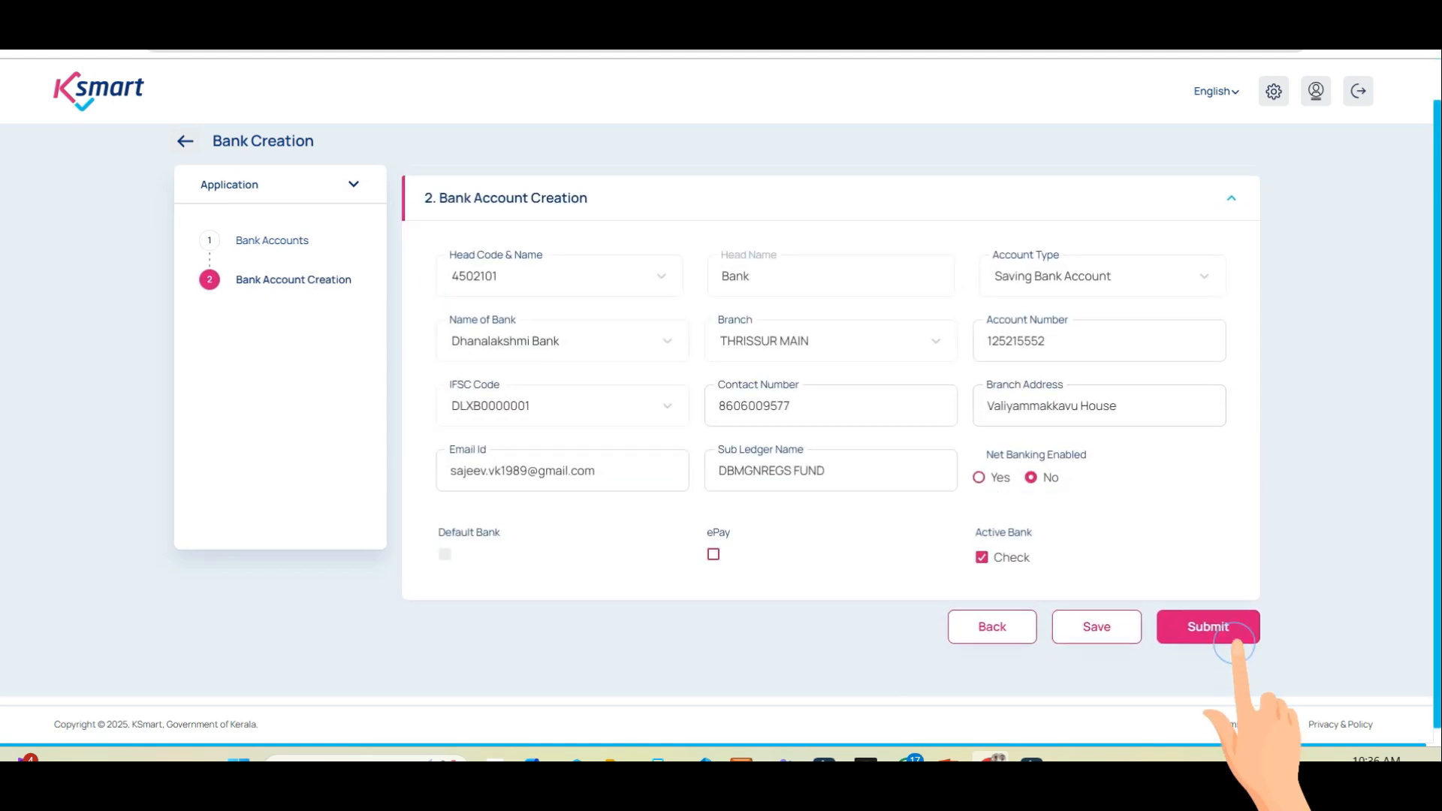
left_click(1206, 624)
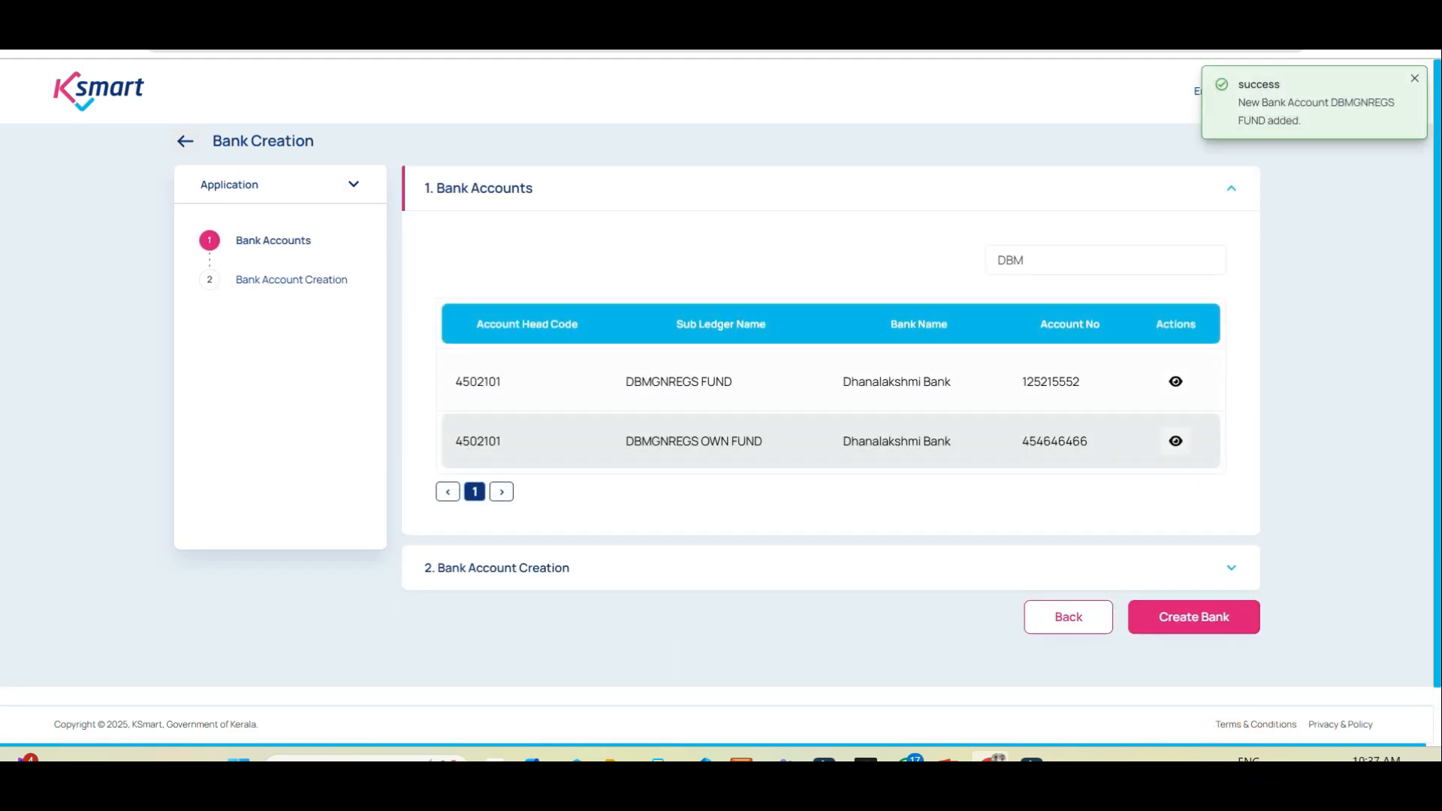
left_click(1176, 382)
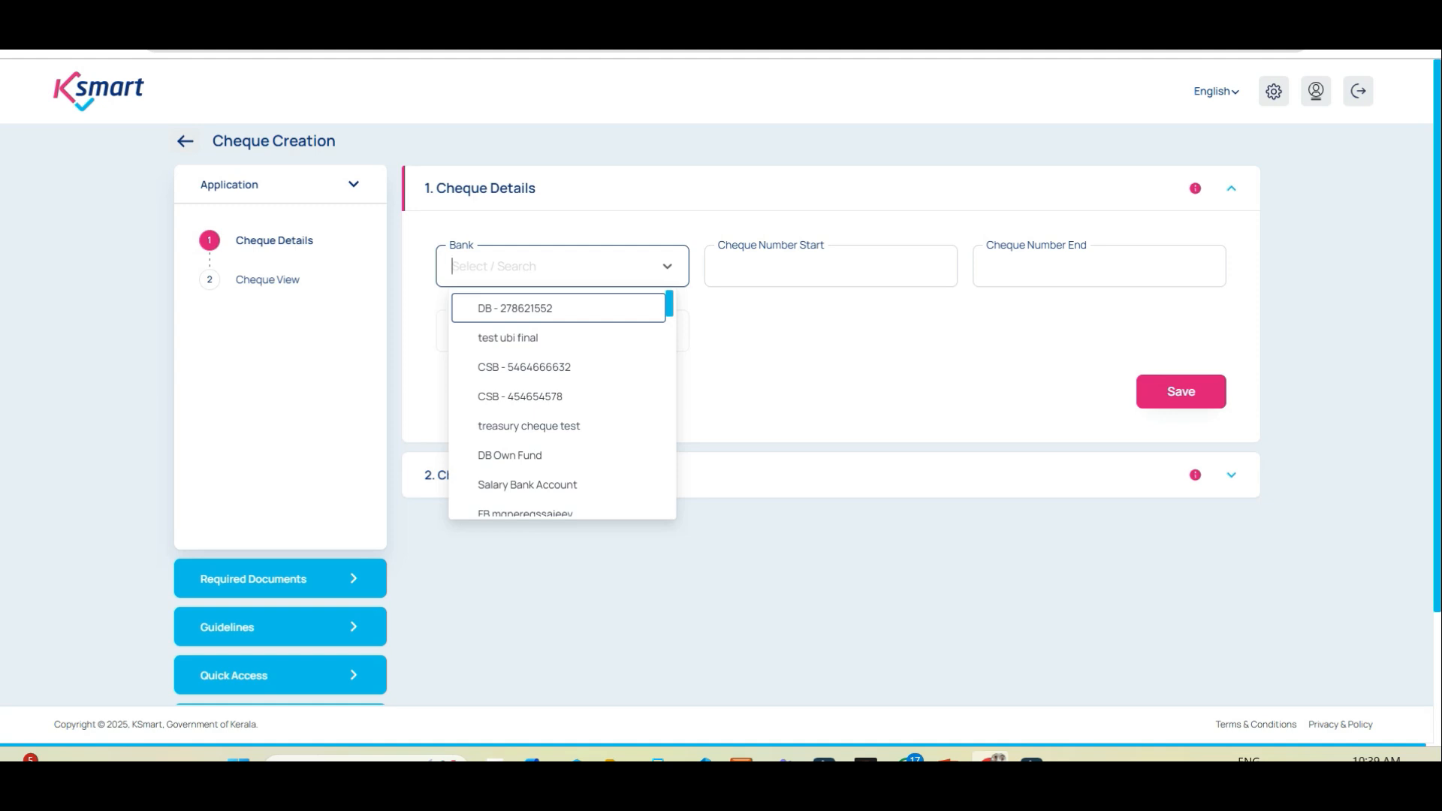
Step: Pick DBMGNREGS FUND via a 'DBM' search, enter cheques 101025 to 101035, and save
type("DBM")
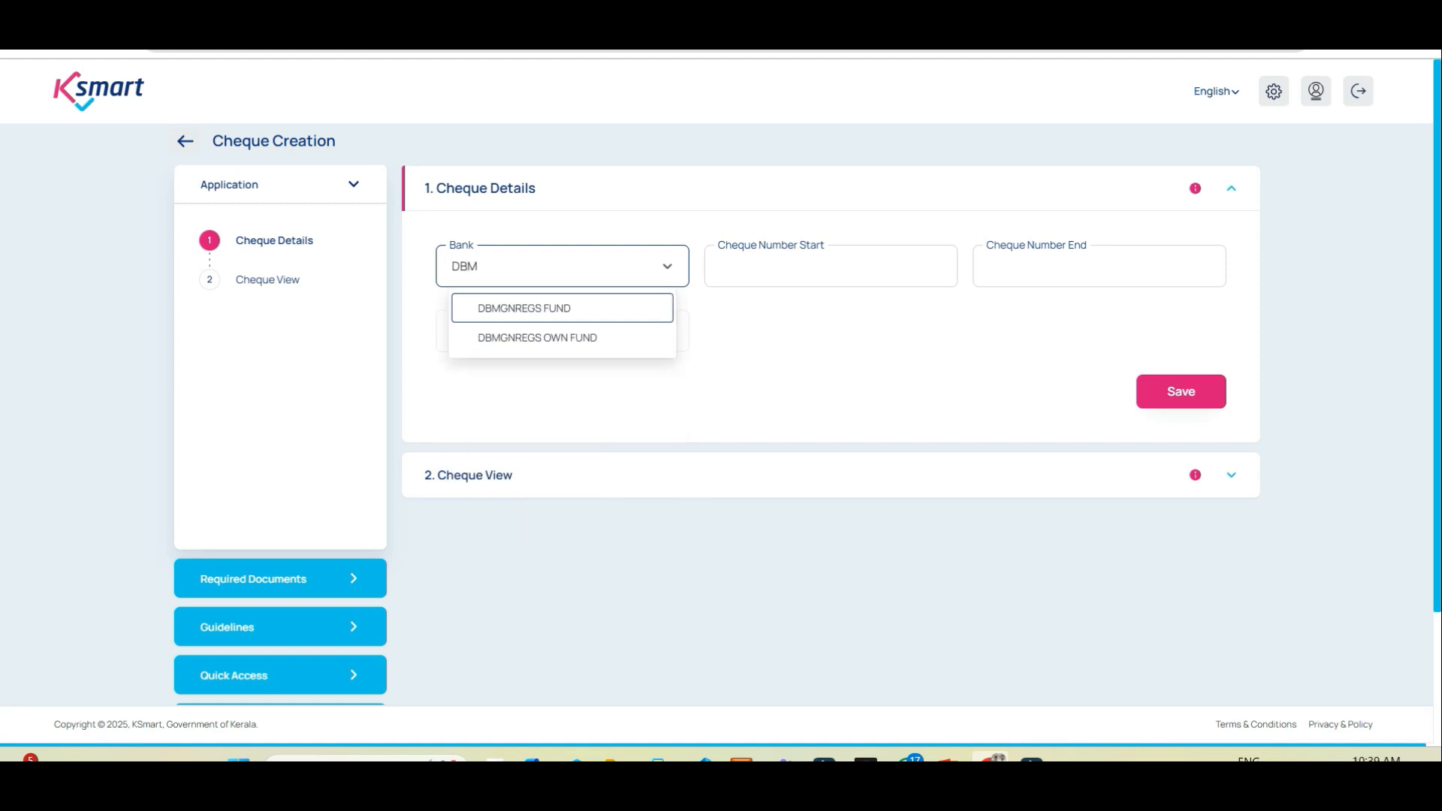
key("Return")
key("Tab")
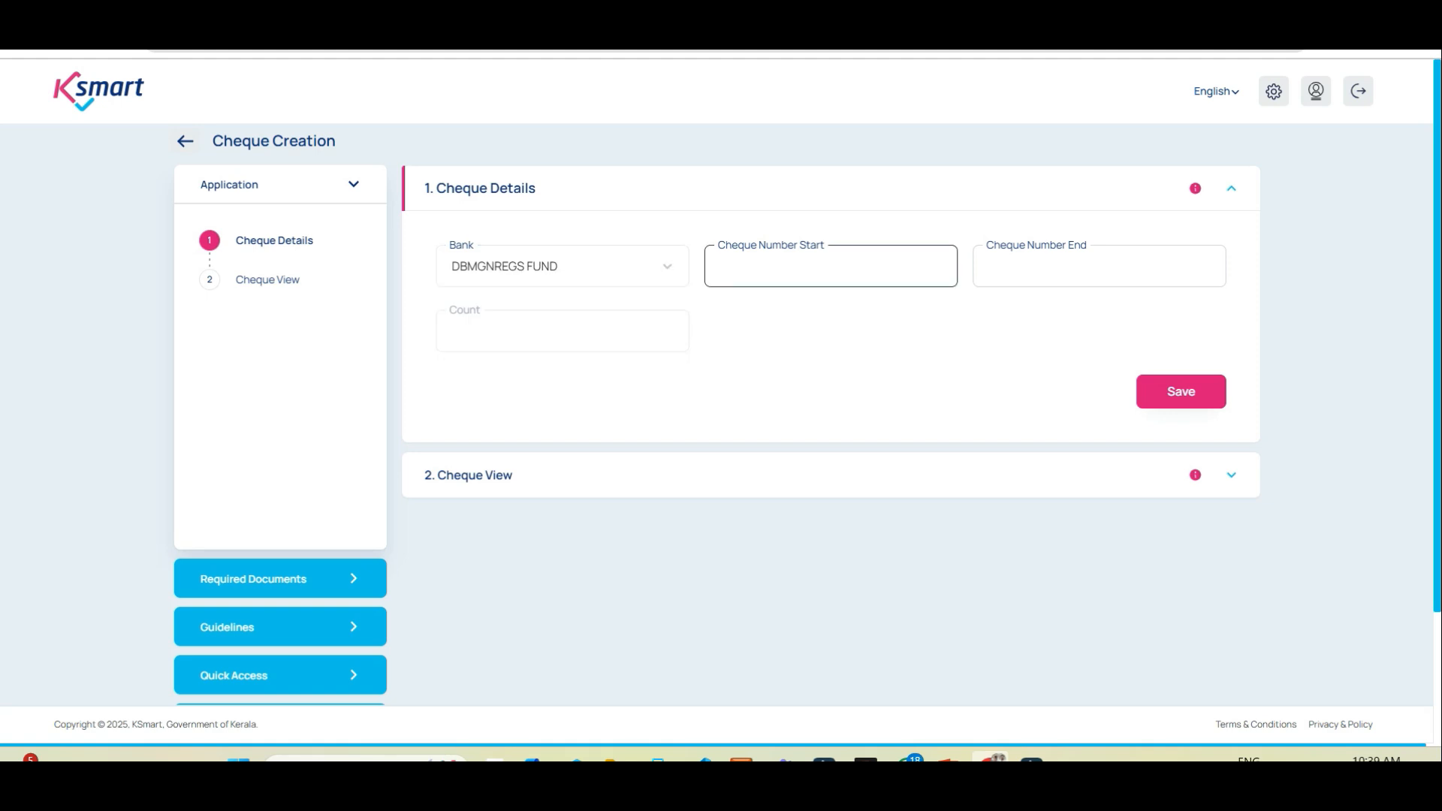
type("101025")
key("Tab")
type("101035")
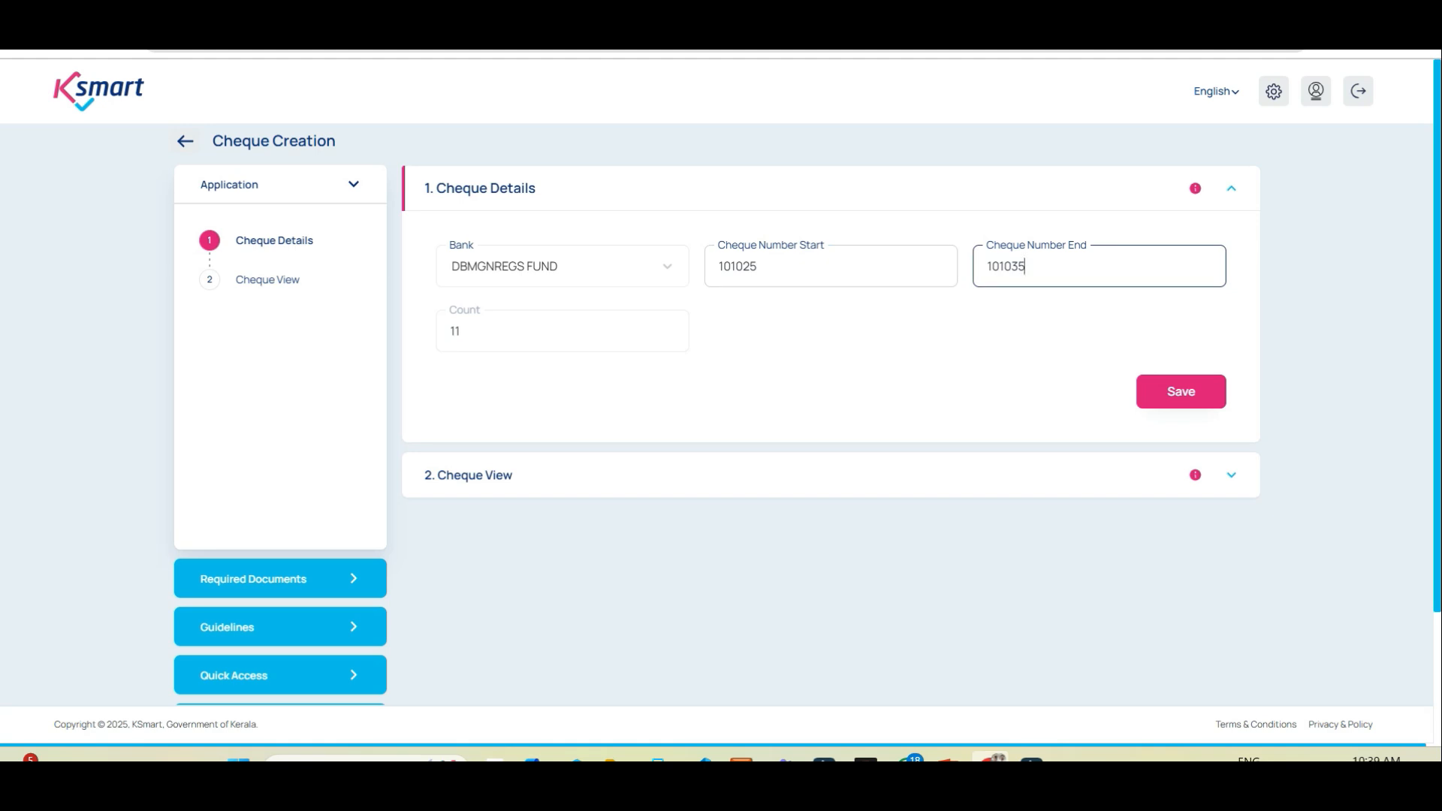
left_click(1180, 391)
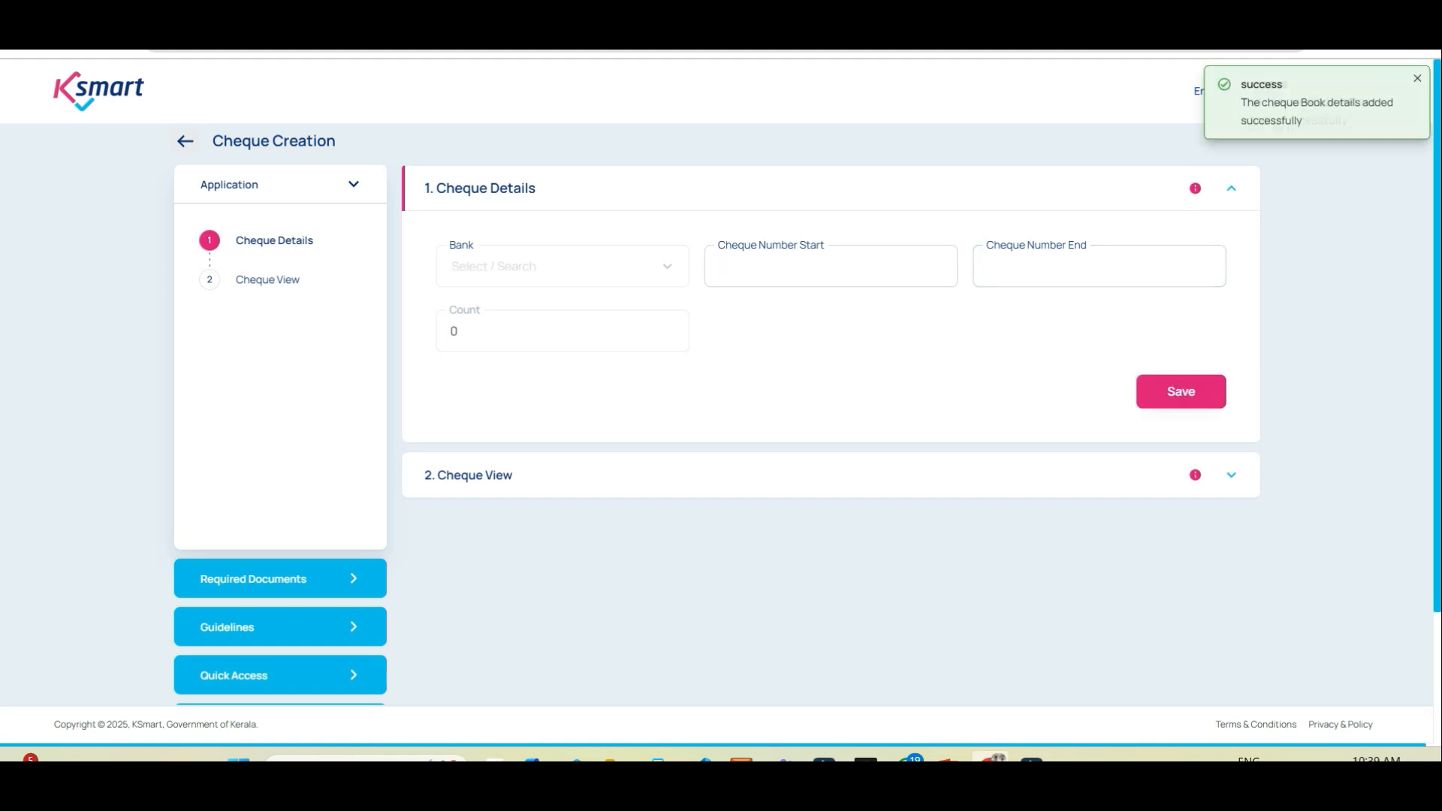